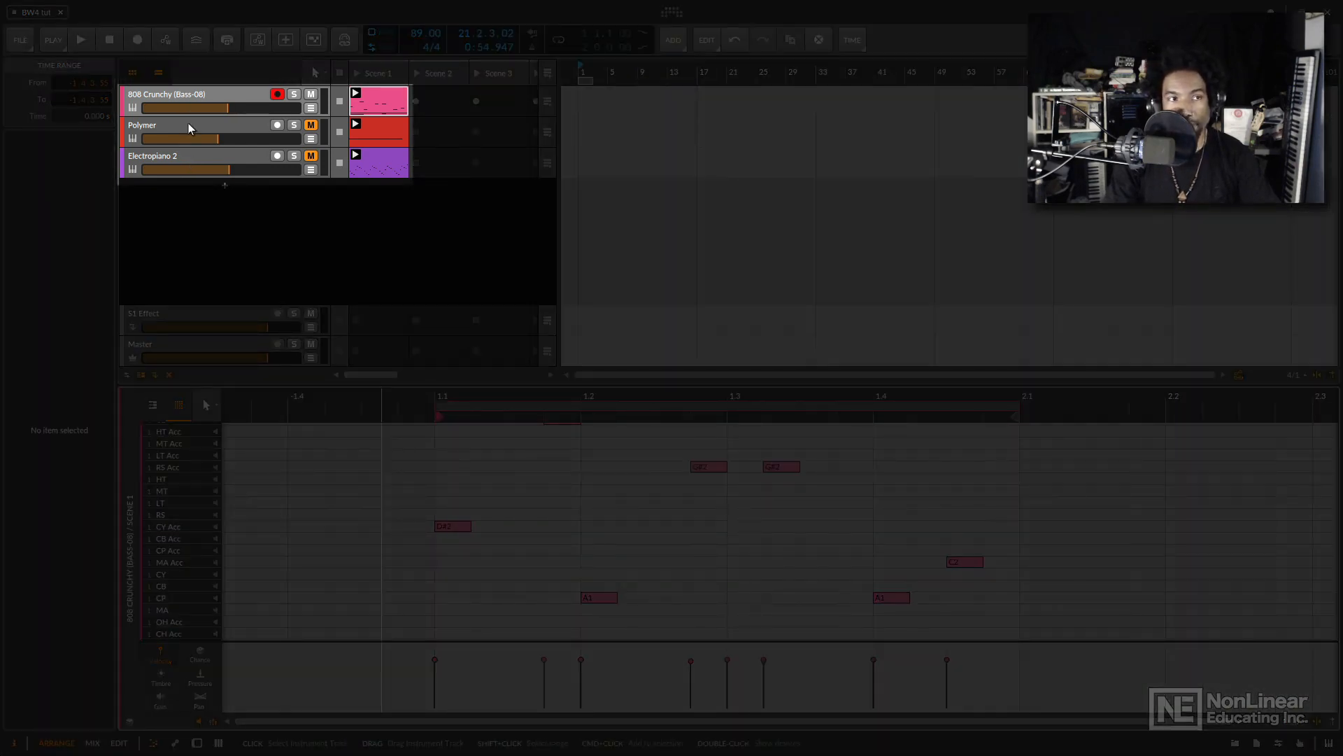
Step: Select the Polymer, Electropiano 2 and 808 Crunchy tracks one after another to review the project
left_click(188, 124)
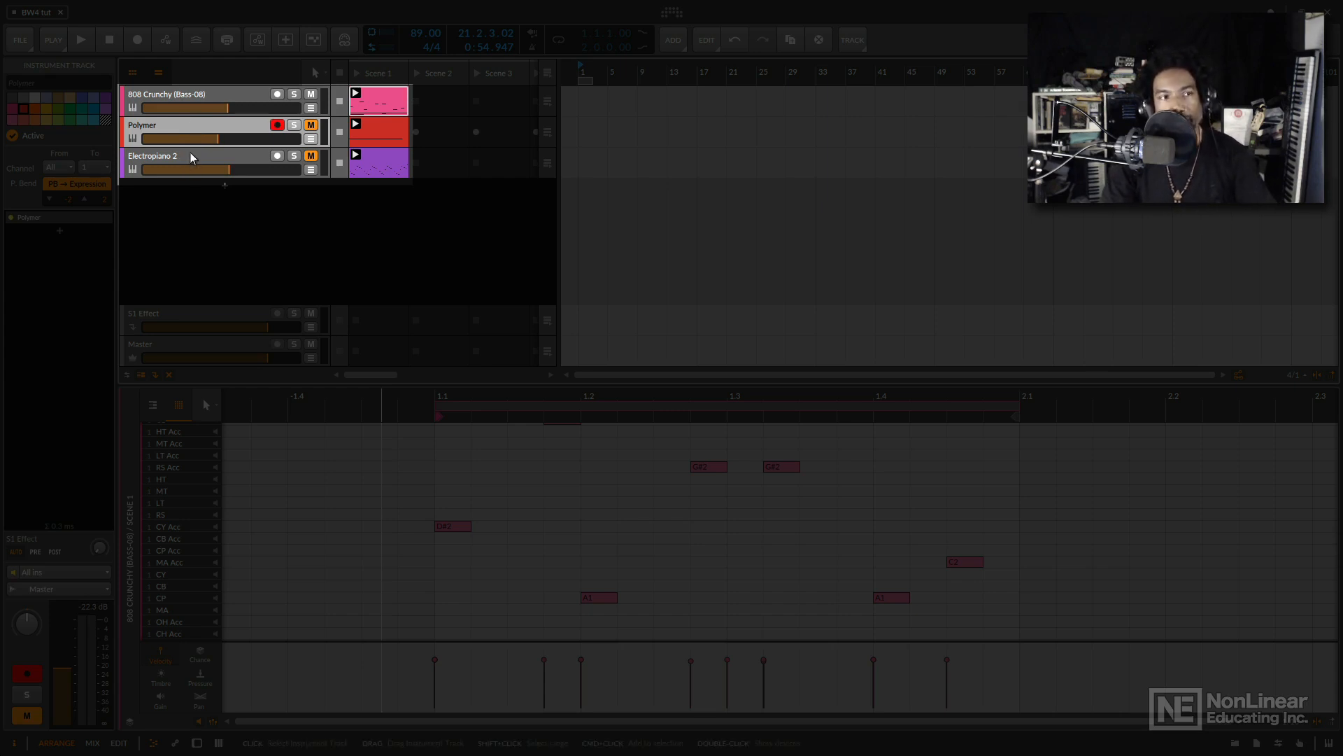
left_click(190, 153)
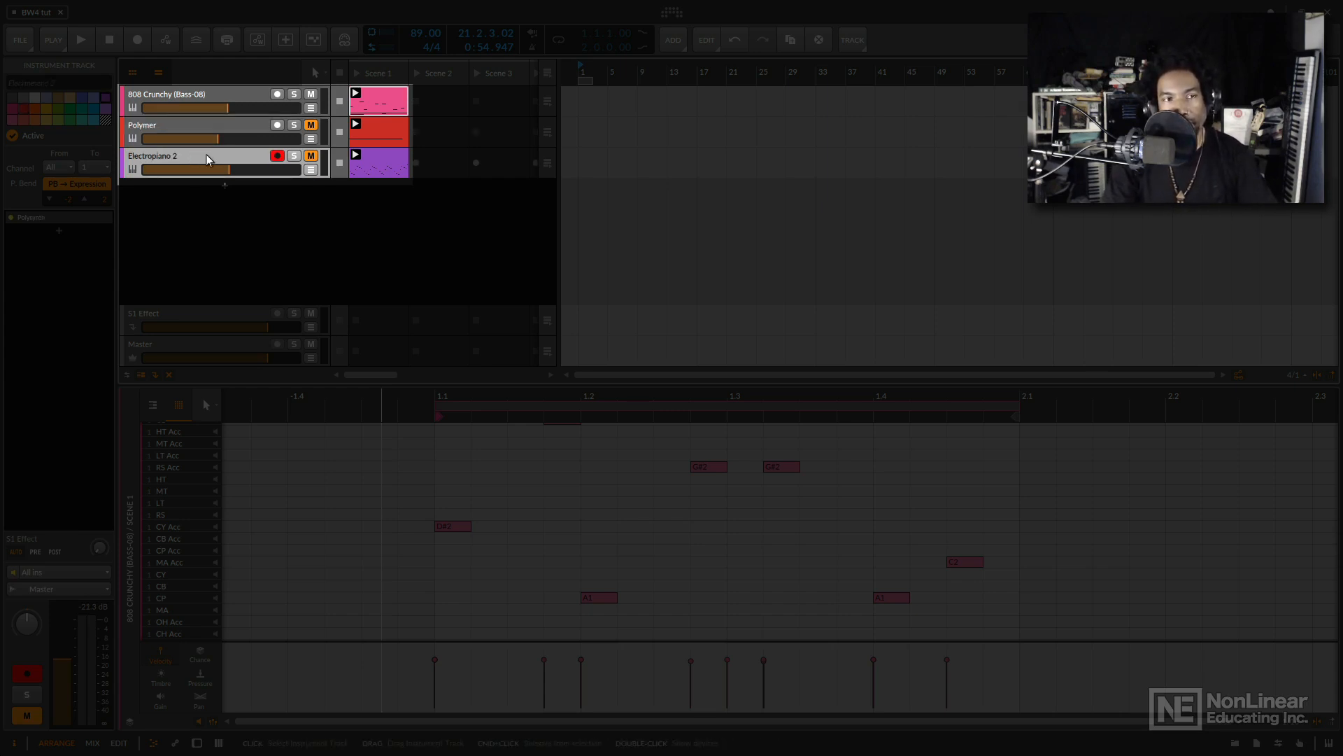
left_click(195, 94)
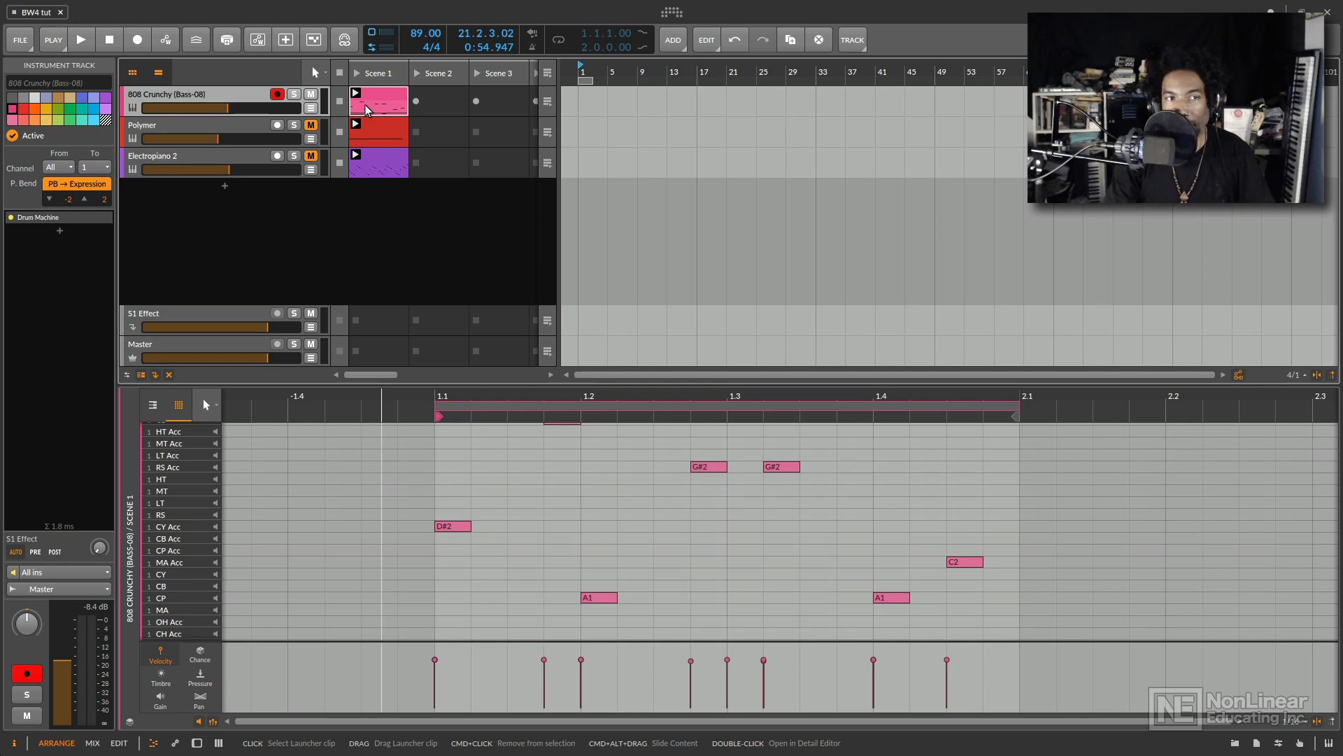
Step: Play the 808 Crunchy track's Scene 1 clip, enlarge the note editor to show more drum lanes, and stop playback
left_click(365, 109)
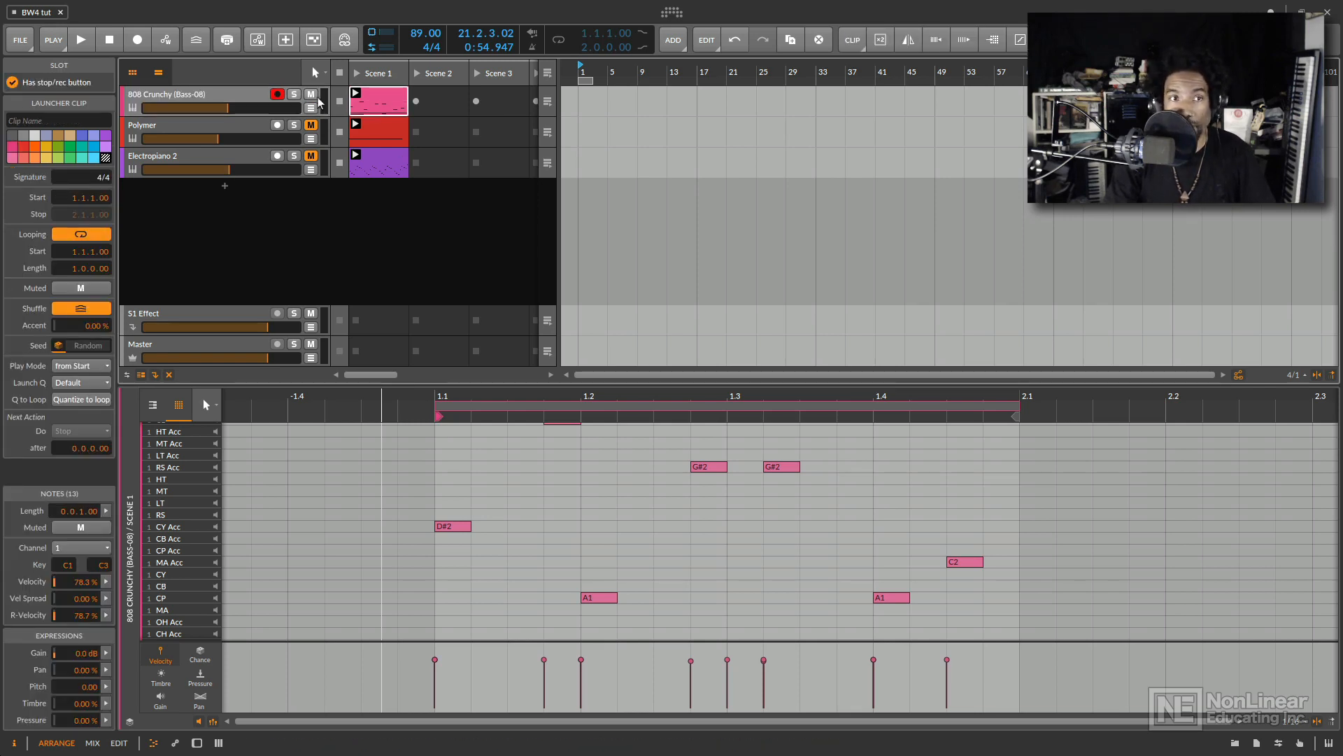
left_click(356, 93)
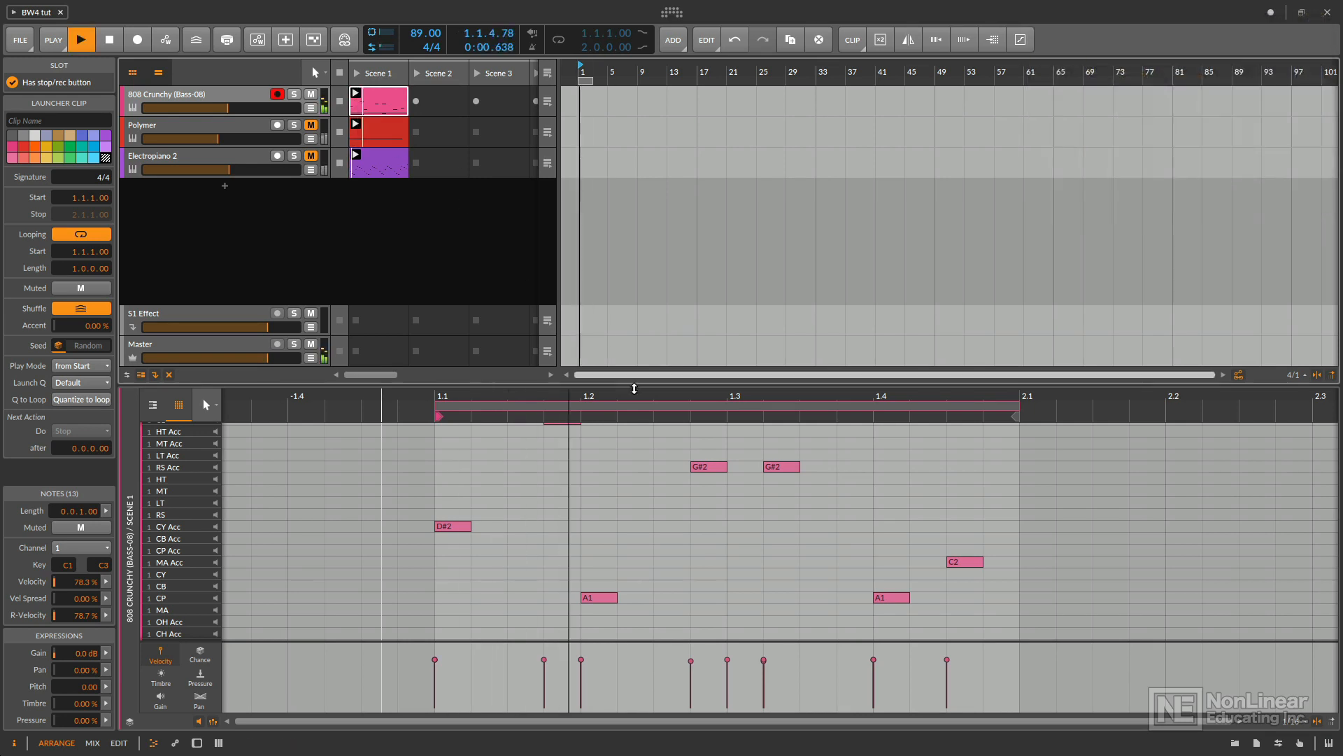
left_click_drag(635, 382, 638, 224)
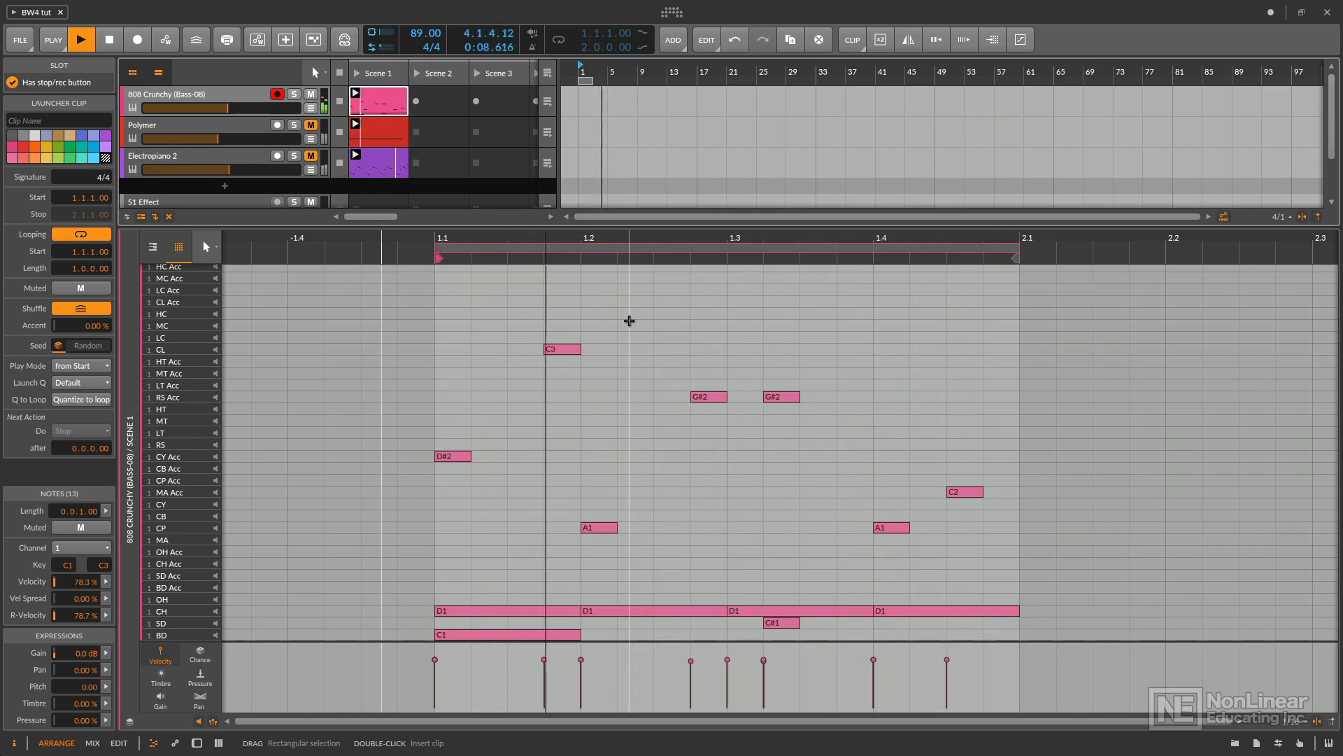
key("space")
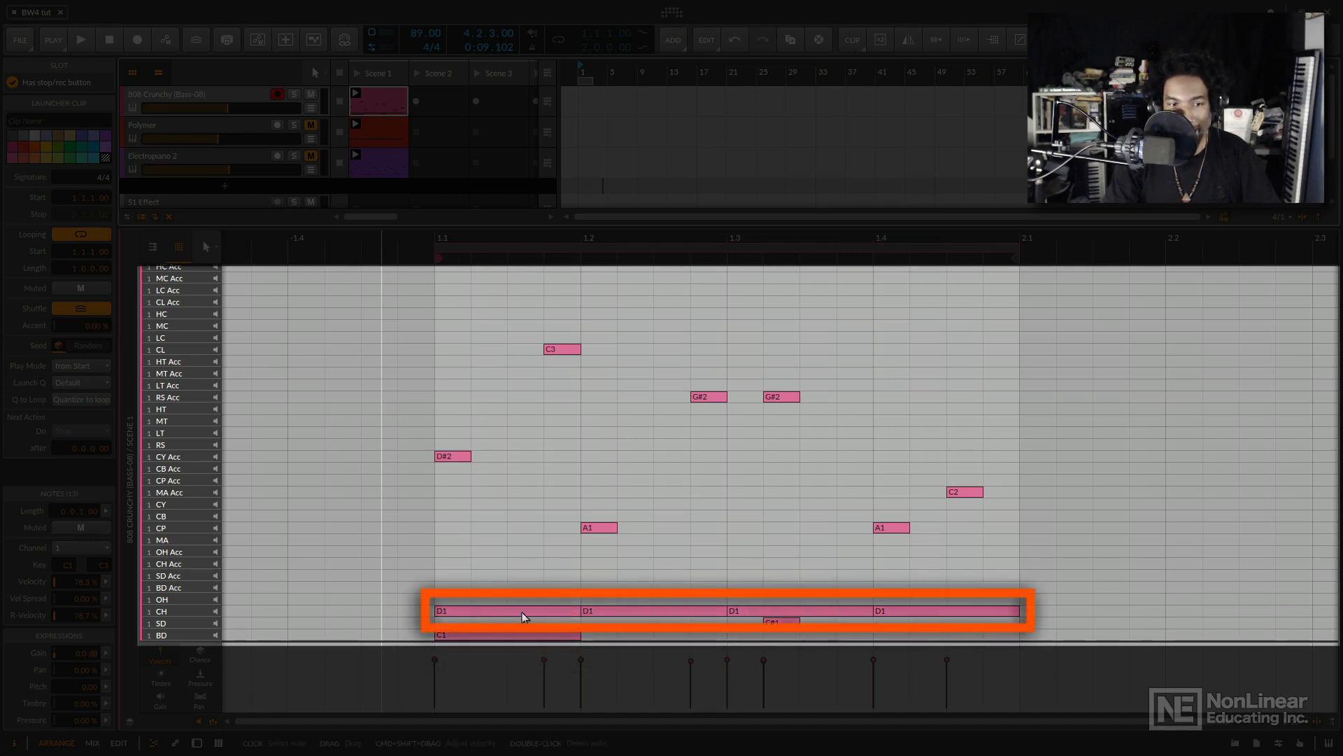
Step: Examine the drum clip's notes by selecting the four CH notes, the SD note, the first CP note and the CY Acc note
left_click(467, 612)
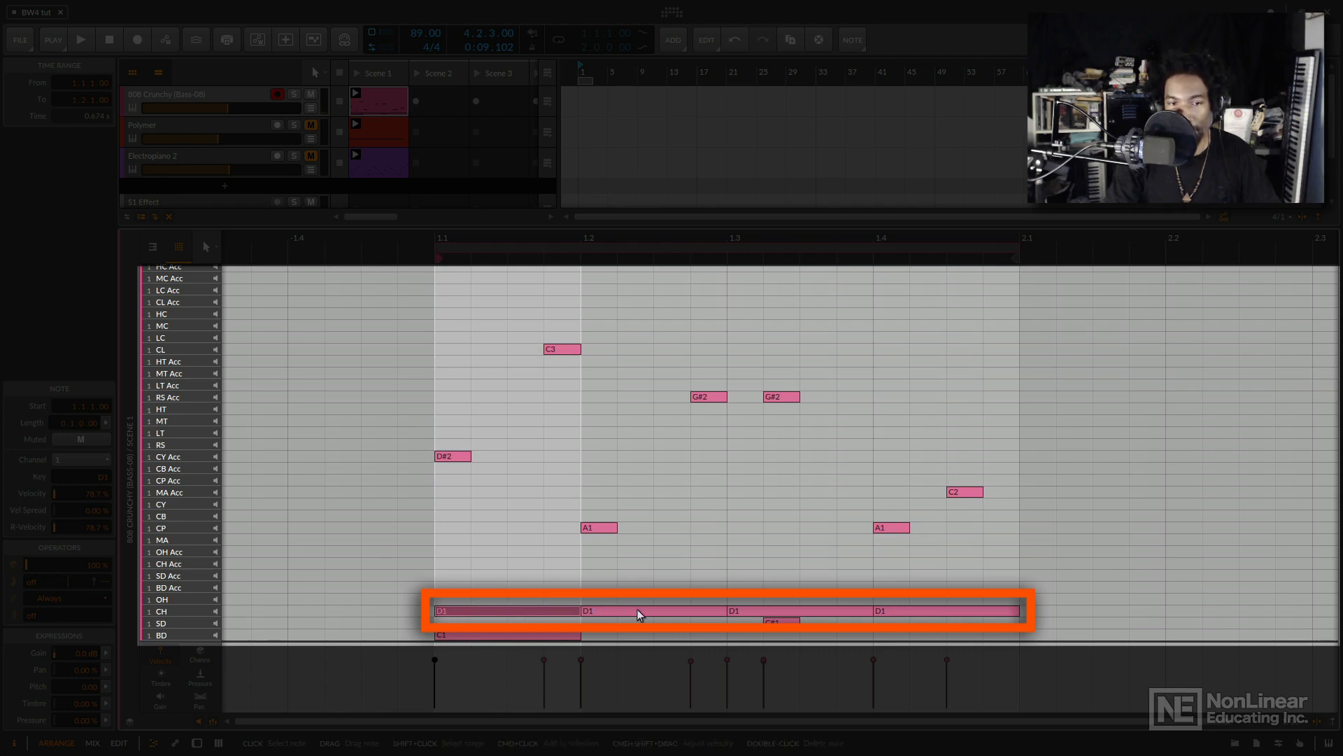
left_click(661, 609)
left_click(769, 610)
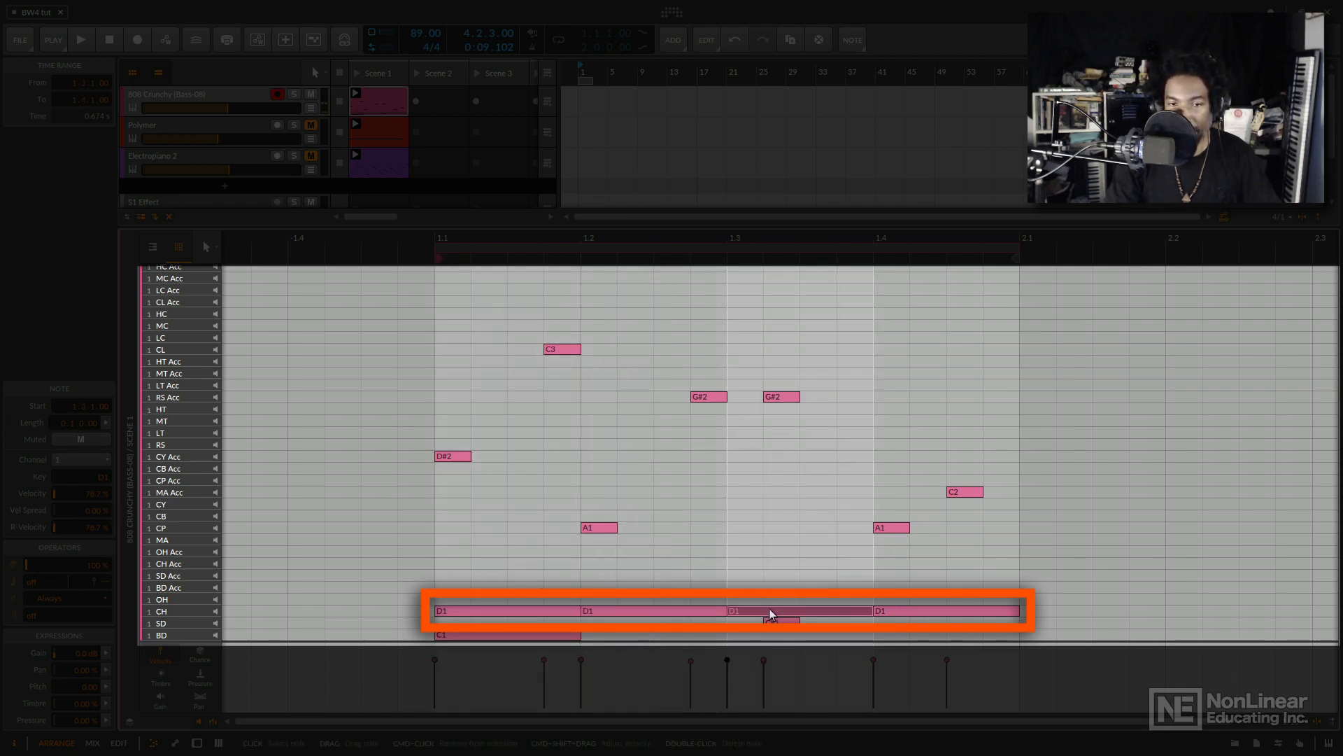
left_click(897, 609)
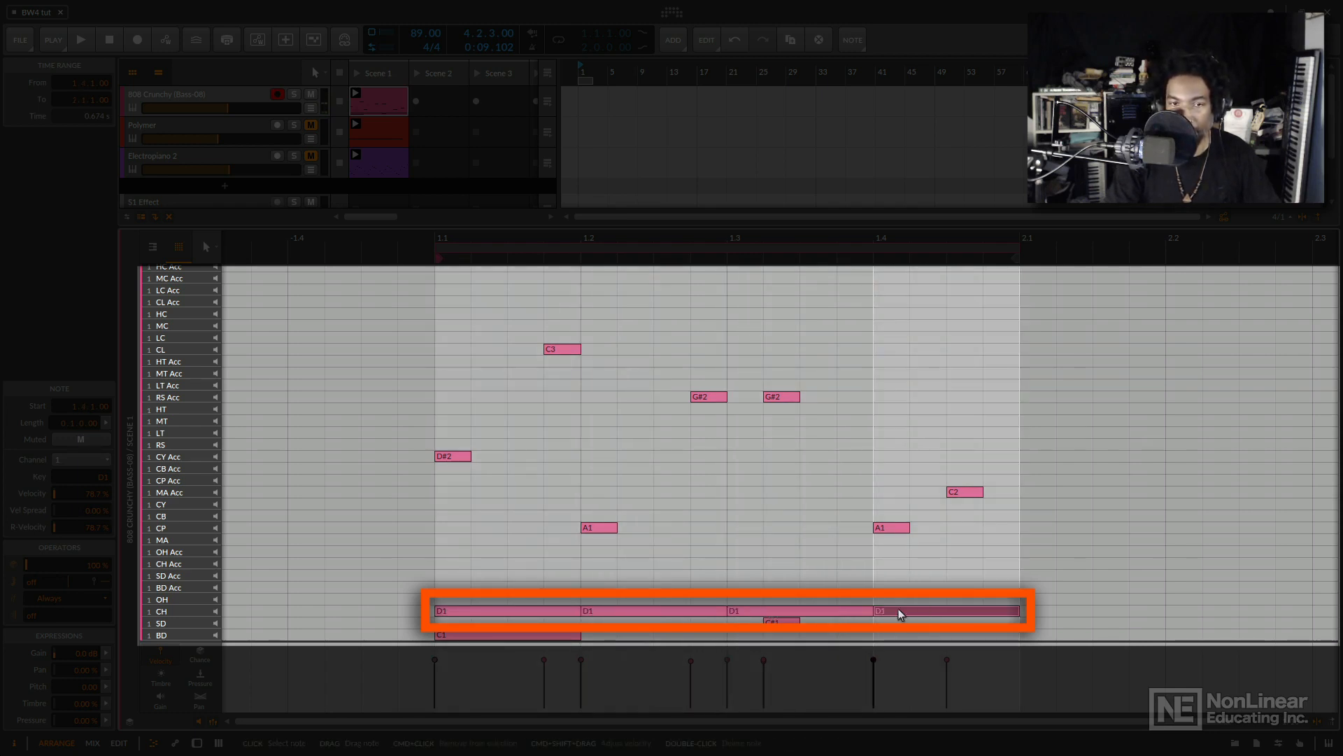
left_click(782, 623)
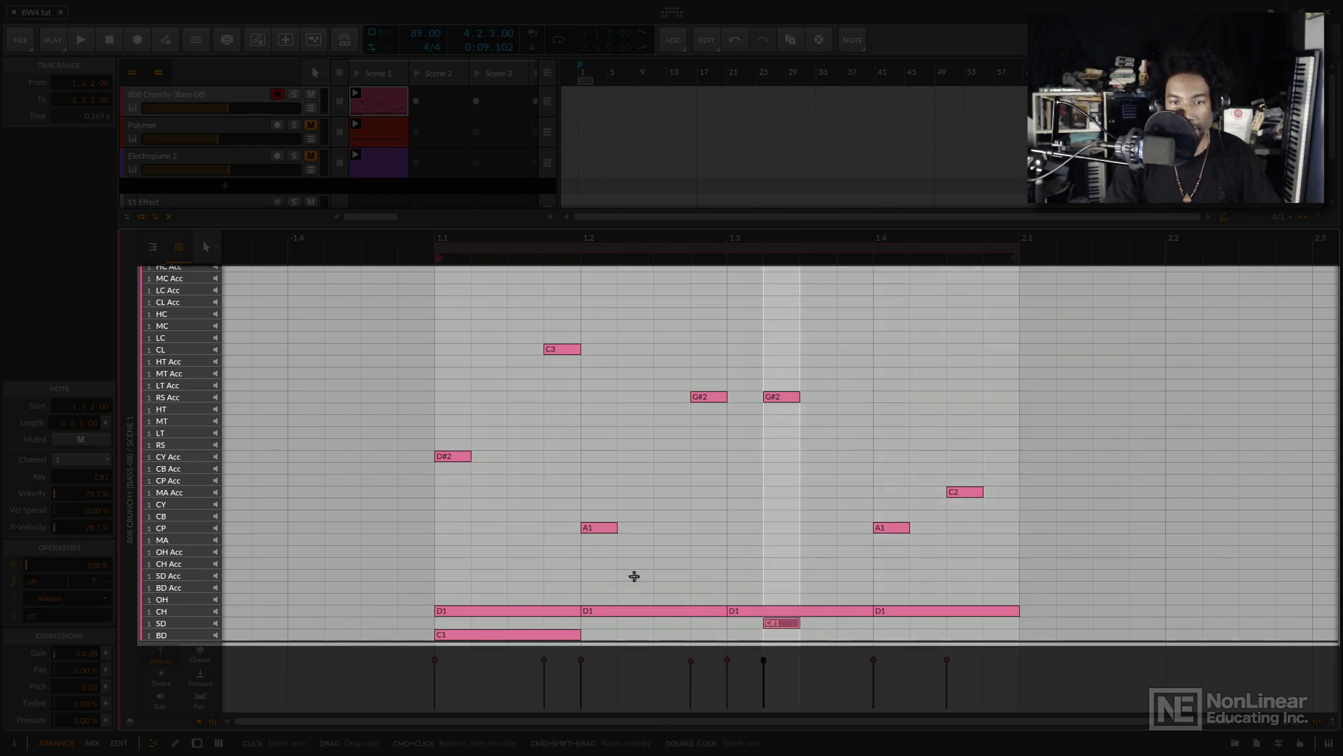
left_click(598, 526)
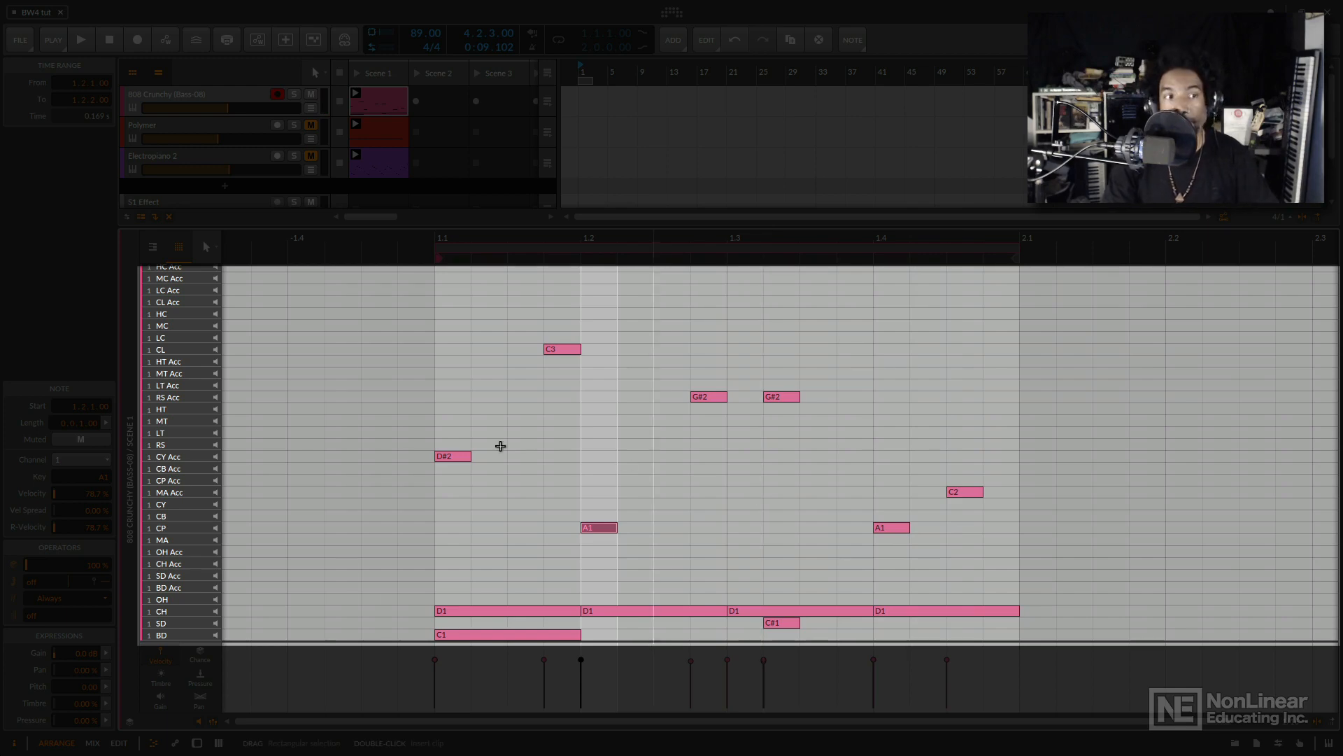
left_click(459, 455)
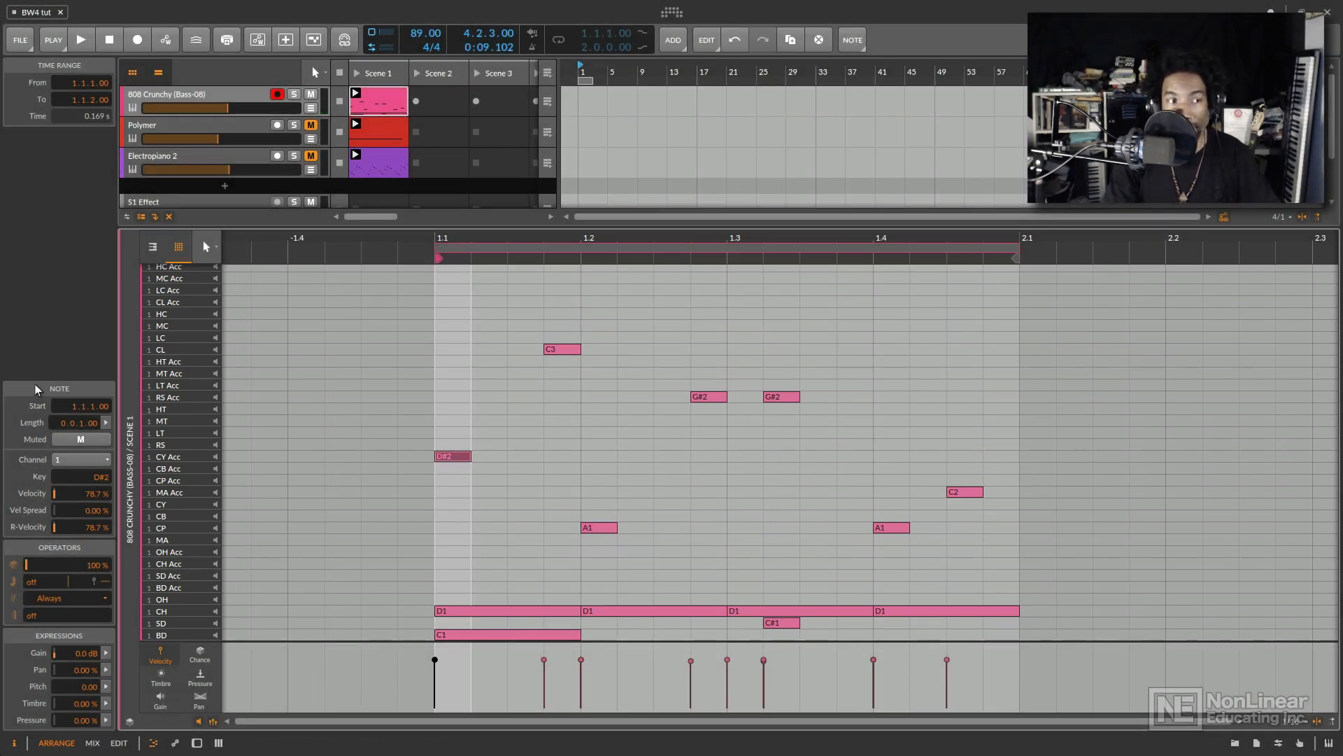
Step: Toggle the inspector's visibility and select the D#2 note at 1.1.1 to view its operators and expressions
left_click(35, 412)
key("i")
key("i")
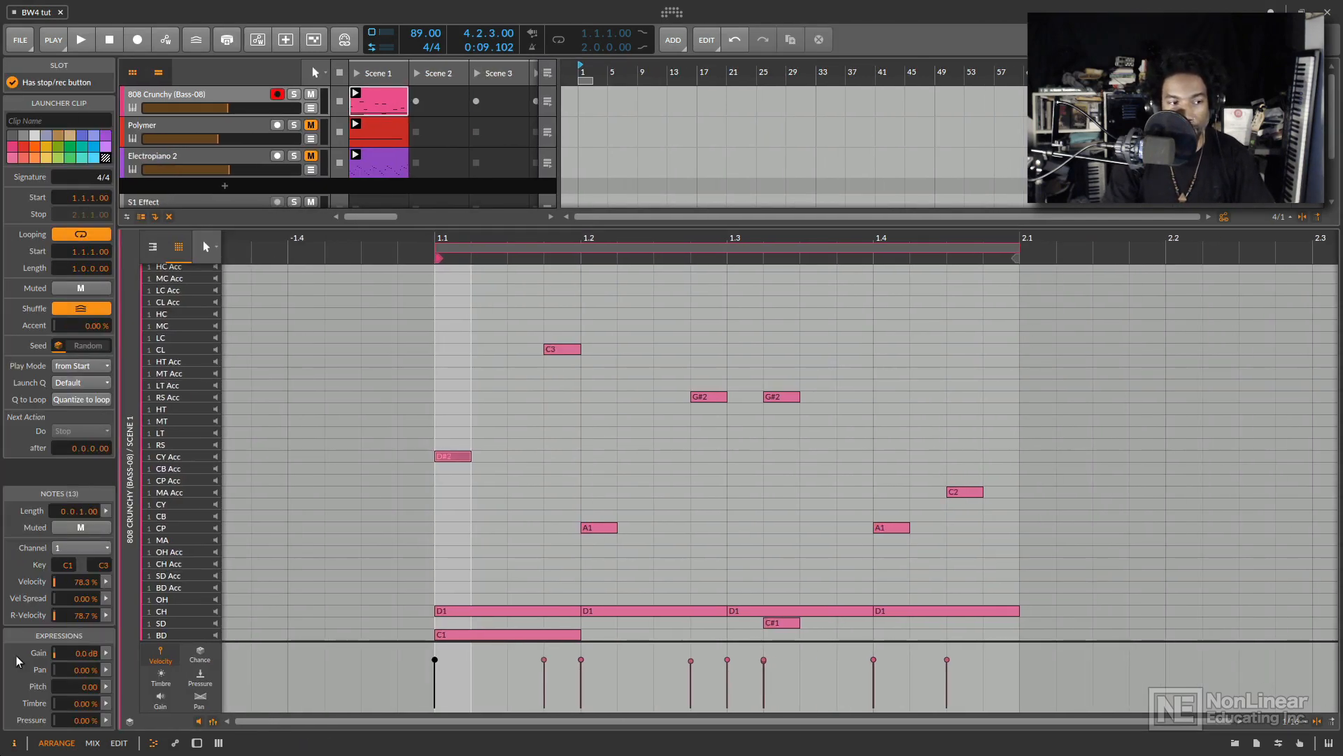
left_click(12, 745)
left_click(12, 744)
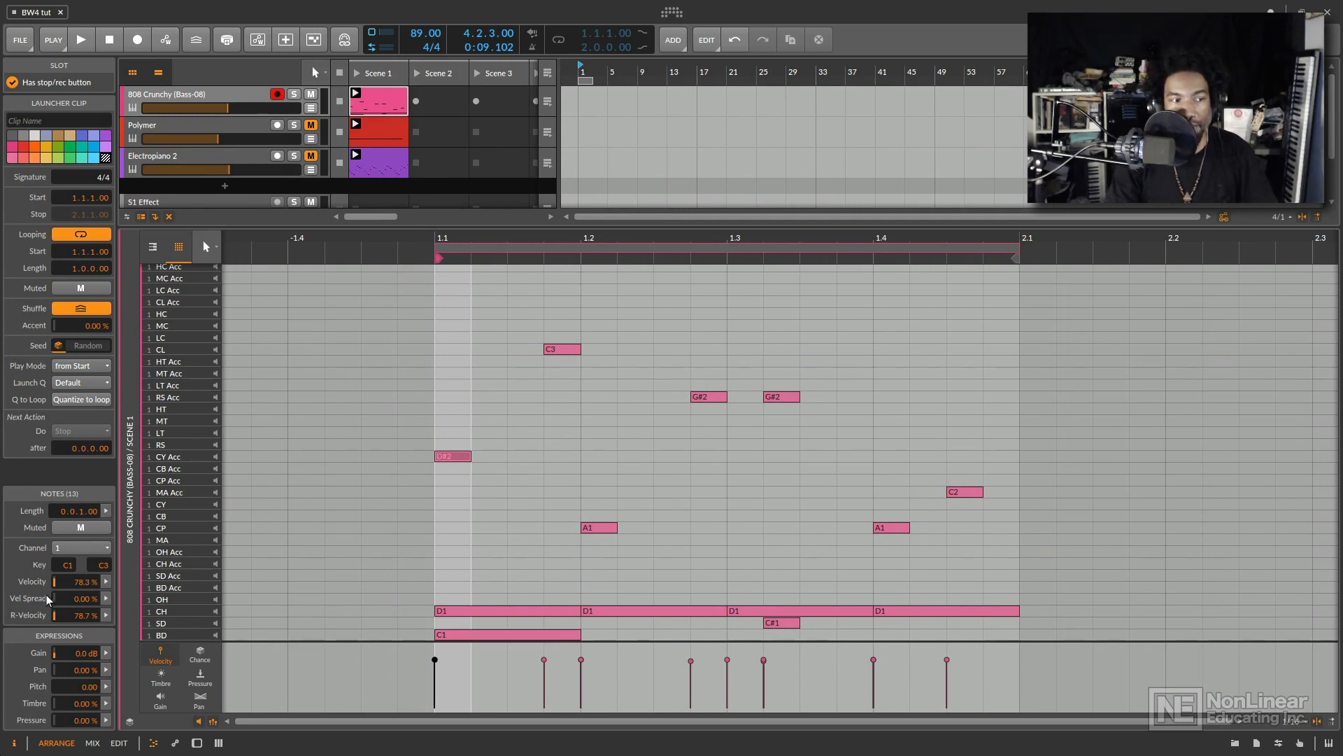
left_click(454, 457)
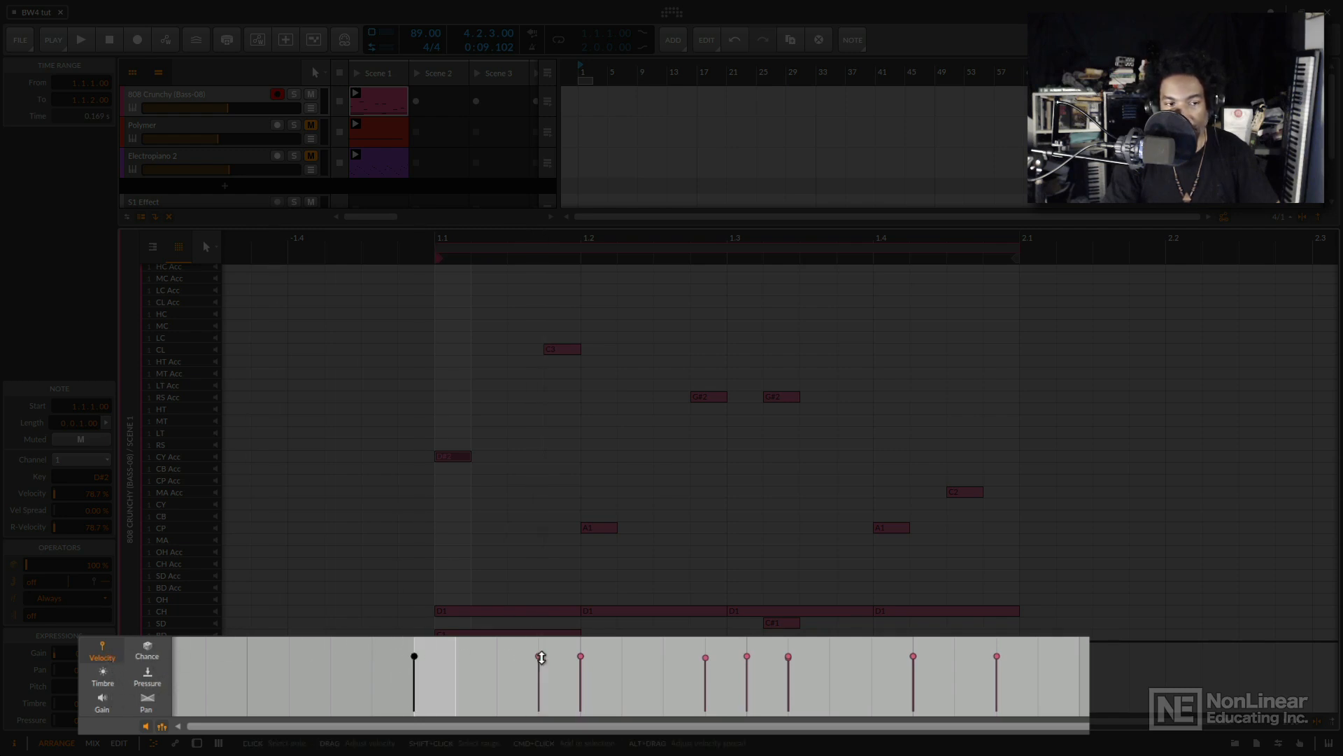
Step: Show the Chance lane beneath the drum notes and toggle the note expressions display off and on
left_click(146, 653)
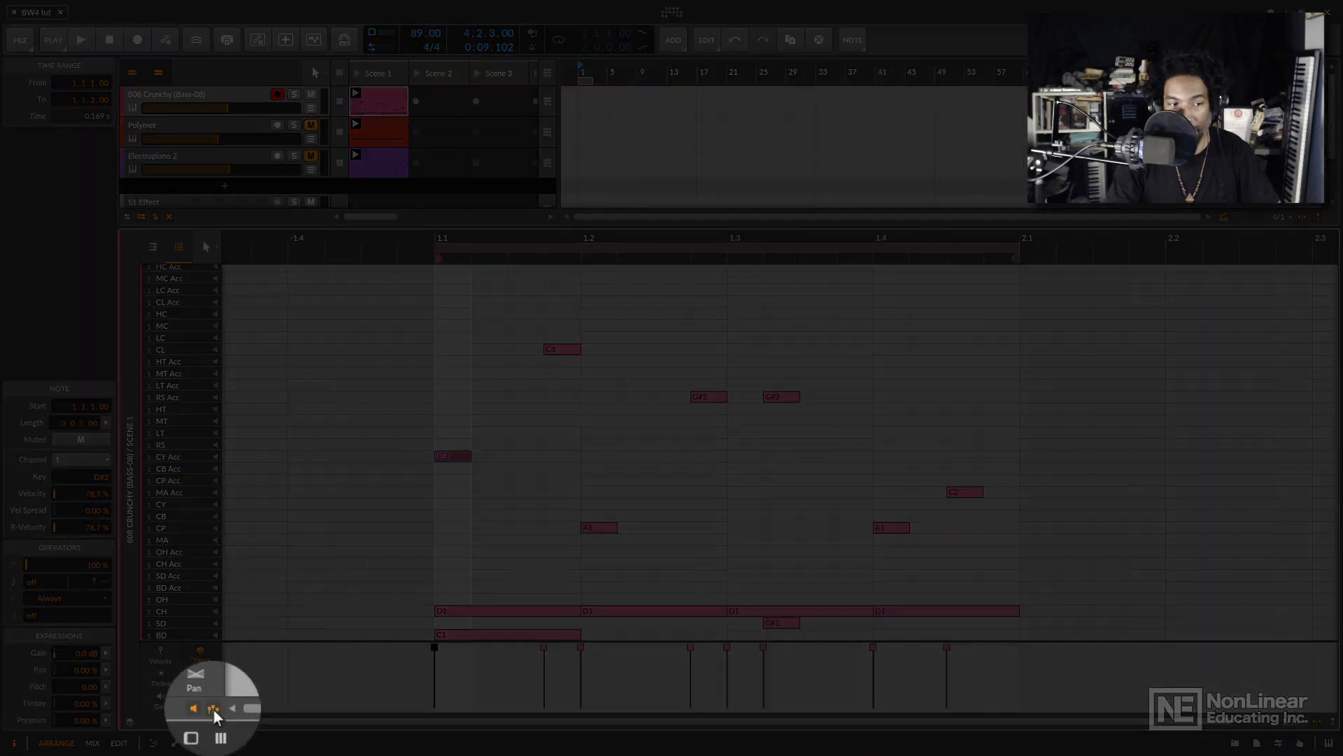
left_click(213, 721)
left_click(213, 720)
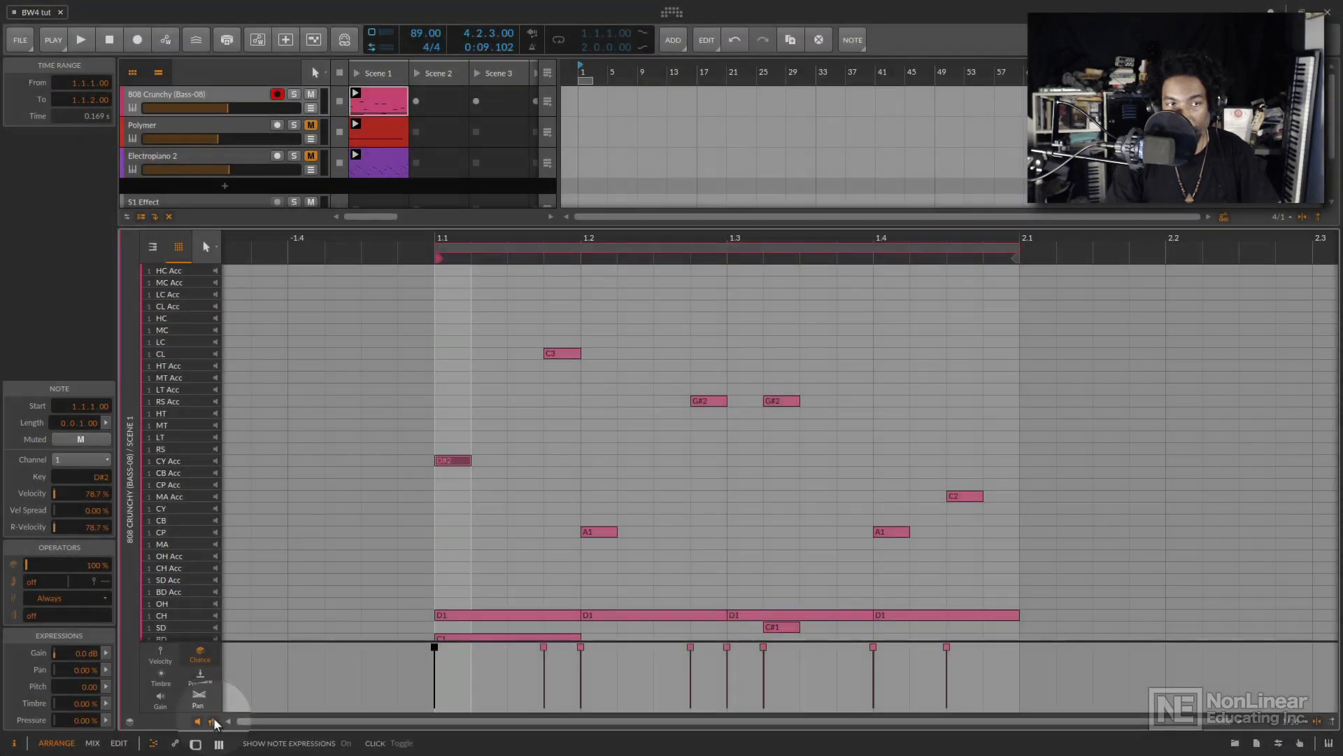
scroll(370, 428, "down", 1)
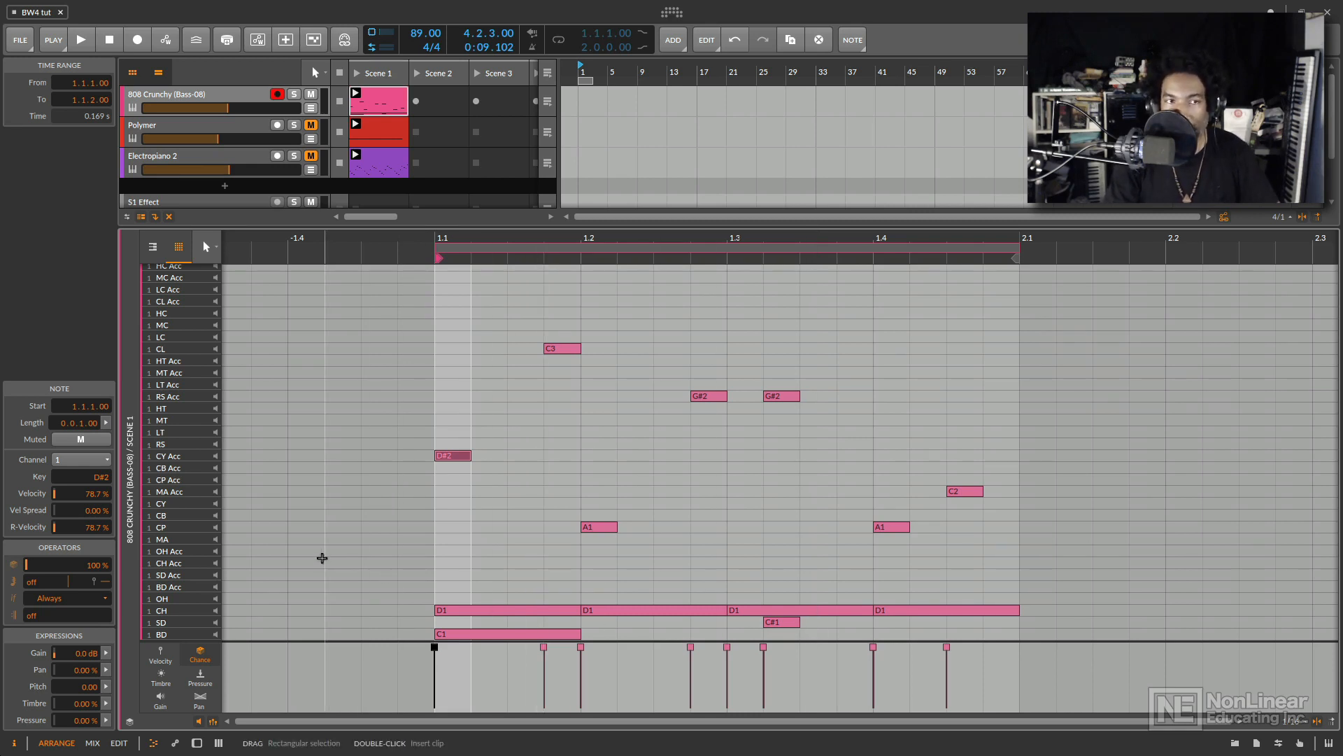
Step: With the drum clip playing, add BD notes at 1.4.3 with 43.0% chance and at 1.3.3 with 30.5% chance
left_click(355, 95)
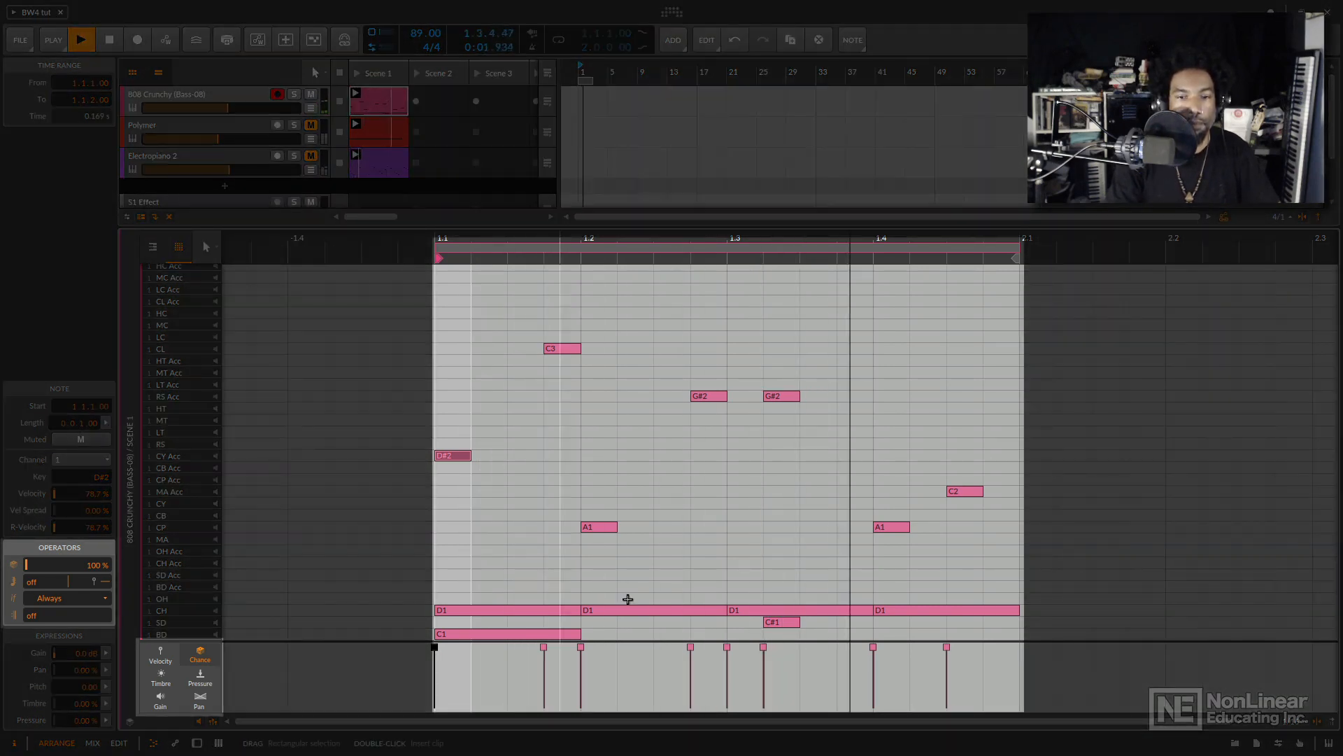
double_click(964, 636)
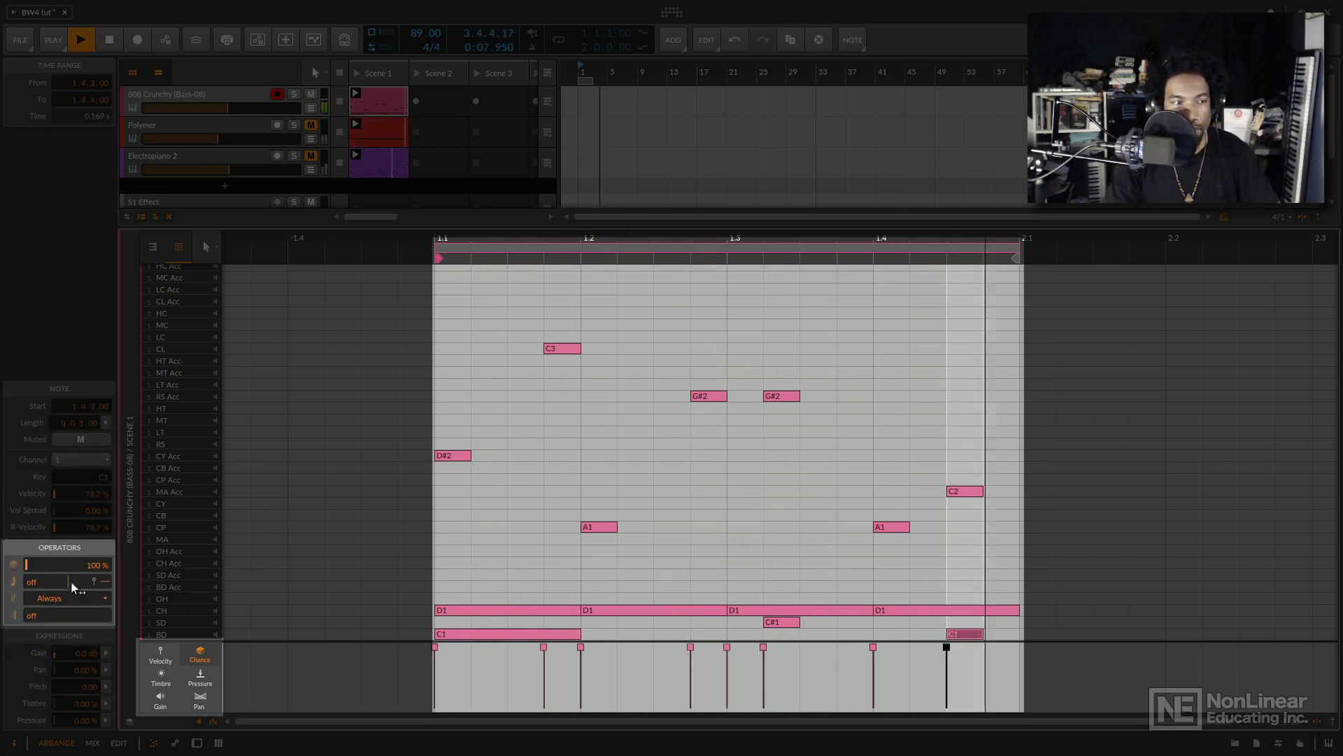
left_click_drag(106, 569, 106, 605)
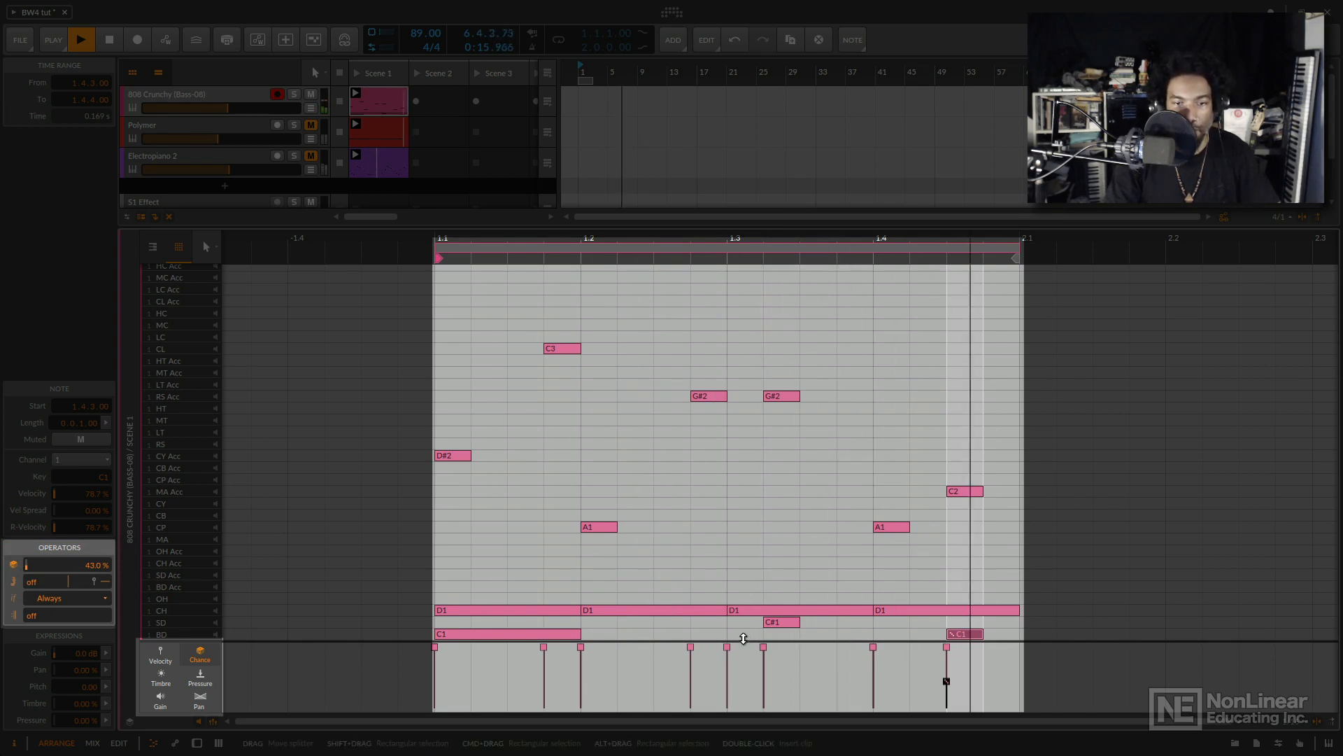
double_click(815, 635)
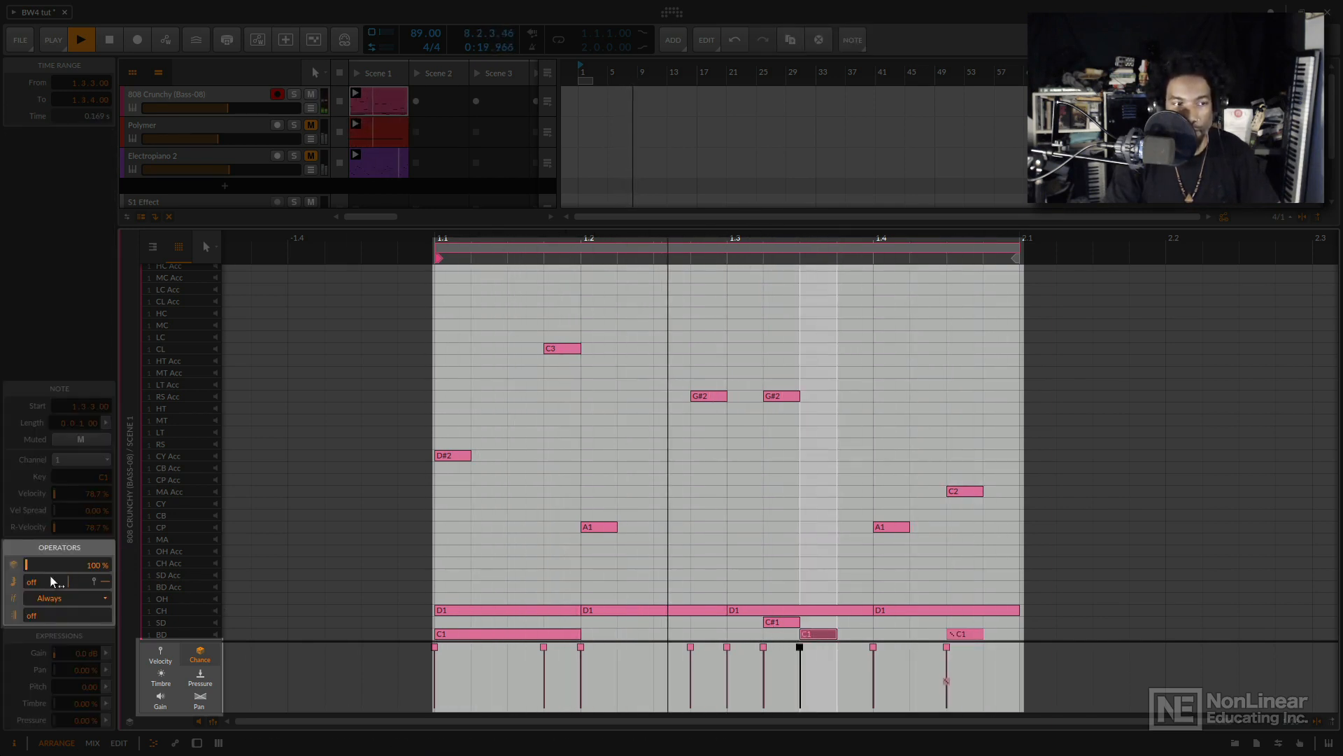
left_click_drag(87, 564, 88, 618)
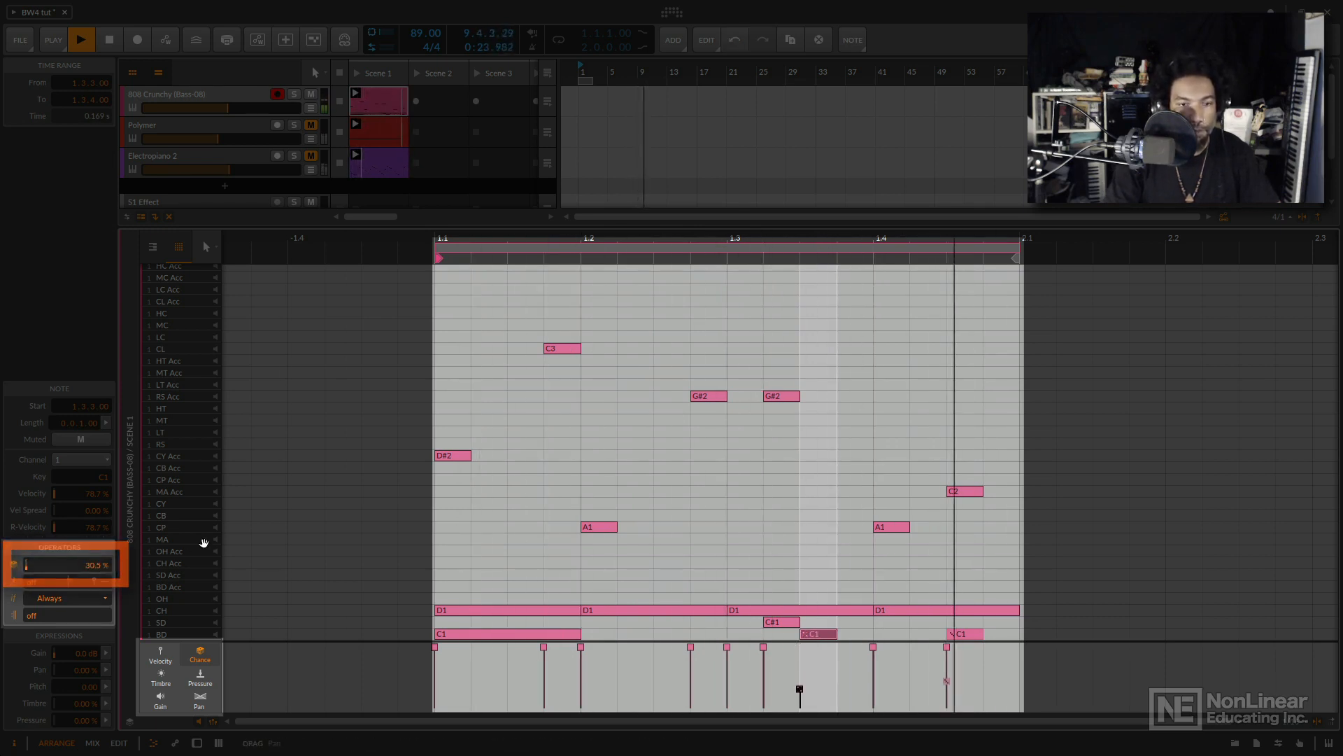
Step: Shorten the first BD note to end at 1.1.4 and add a BD note there with 59.5% chance
left_click_drag(578, 636, 545, 636)
left_click(565, 634)
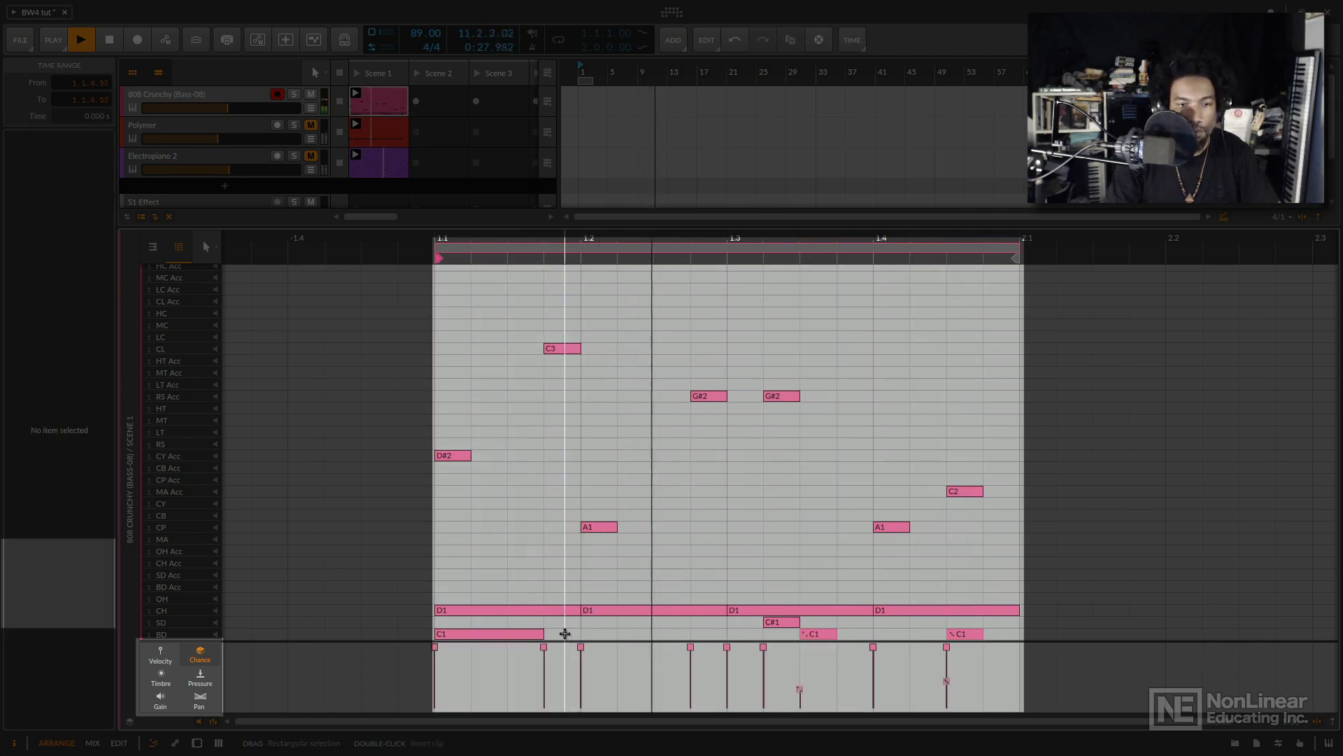
double_click(565, 632)
left_click_drag(77, 565, 168, 587)
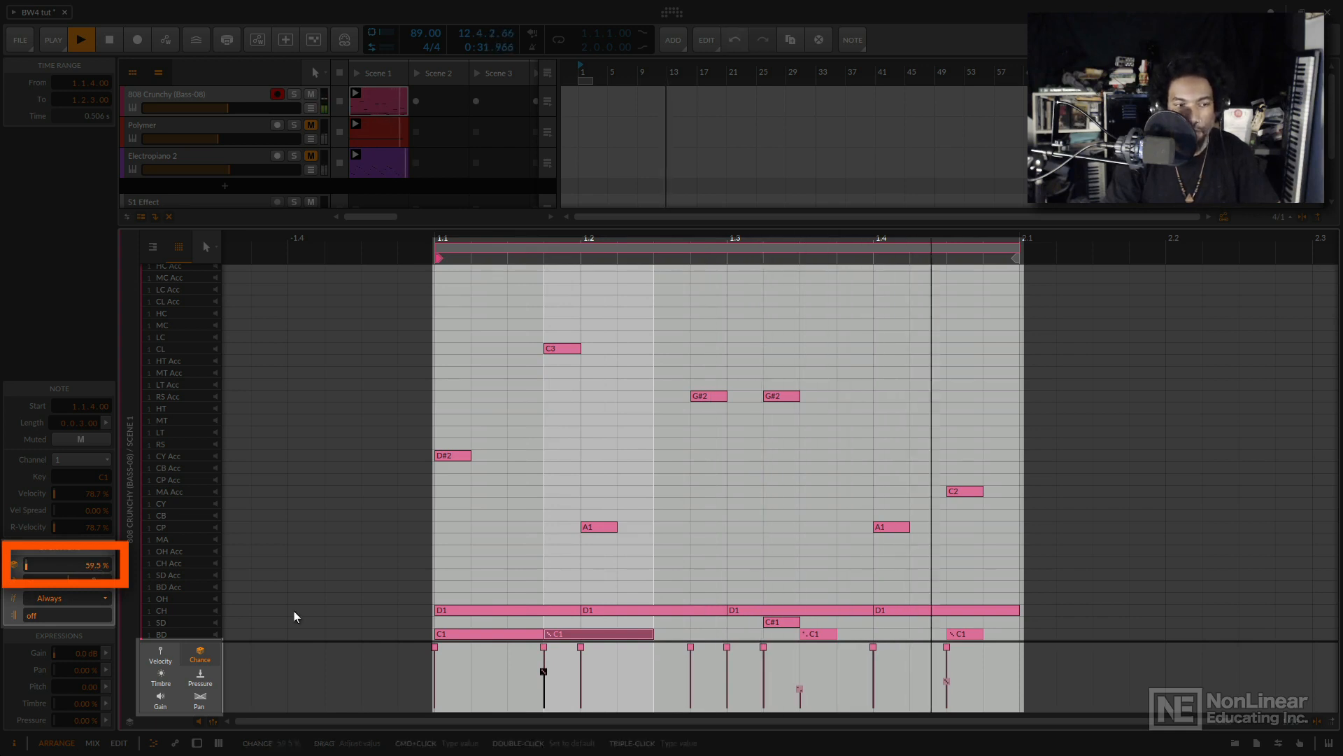
Step: Set the chance of the BD note at 1.1.1 to 89.0% and, with playback stopped, the one at 1.1.4 to 50.0%
left_click(481, 634)
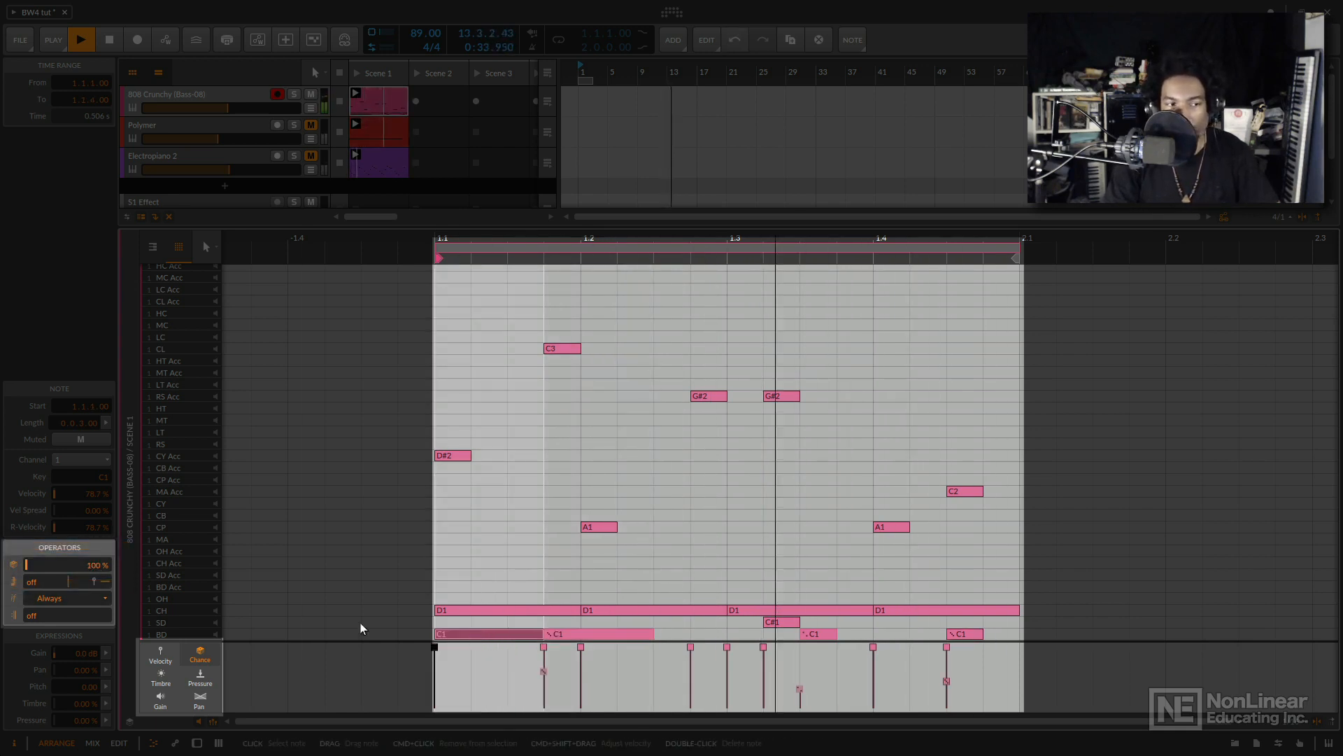
left_click_drag(77, 565, 77, 573)
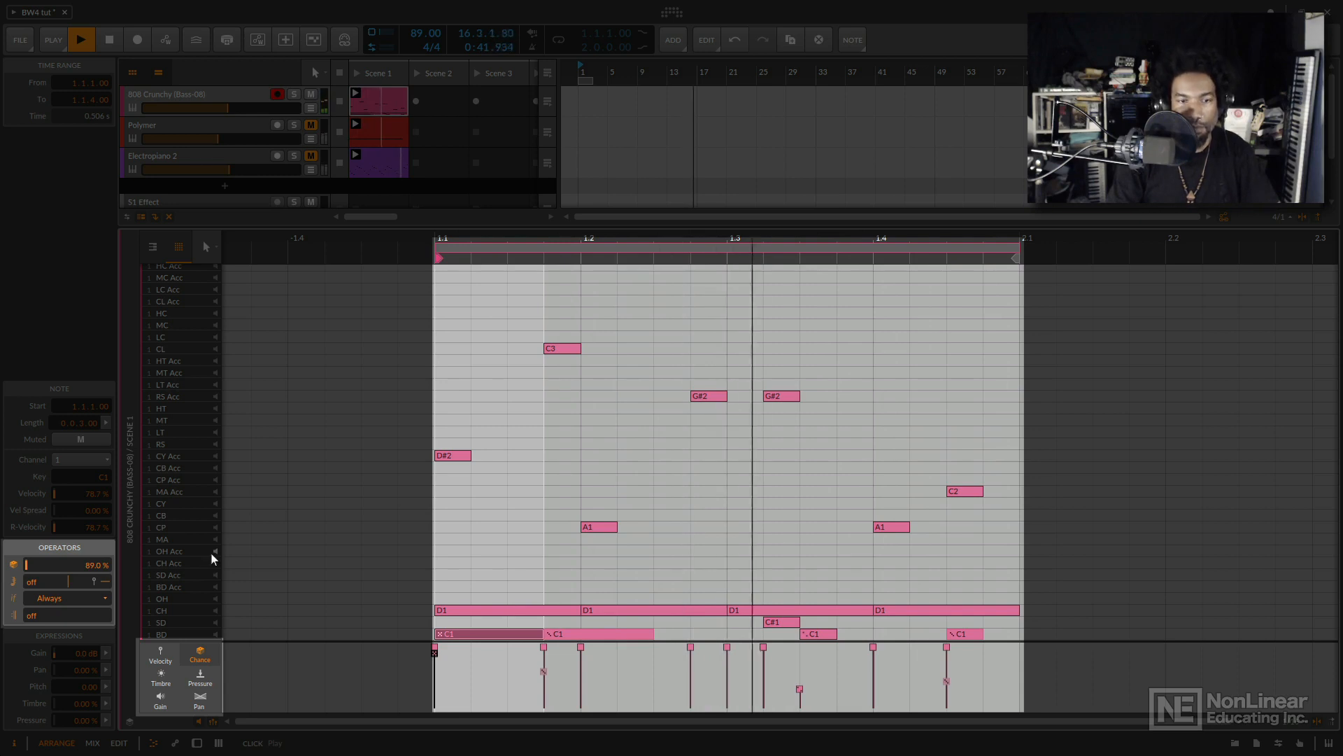
key("space")
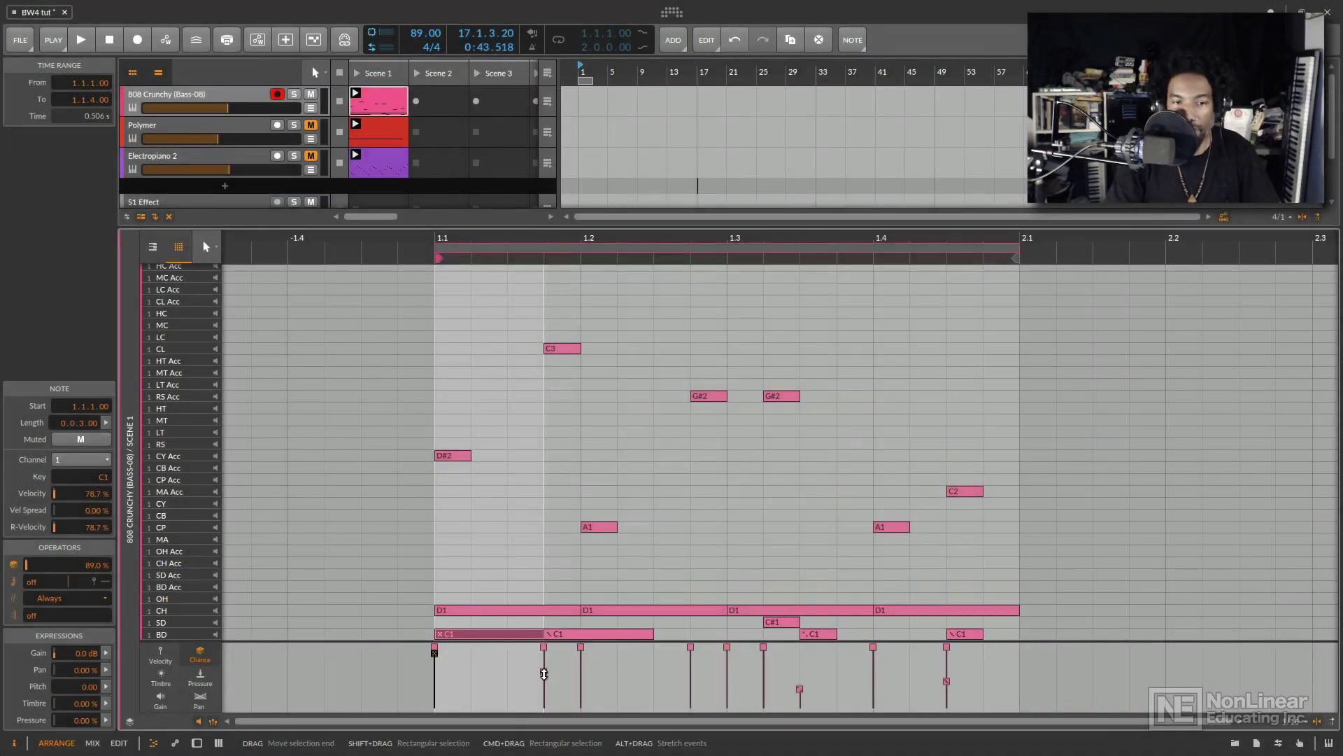
mouse_move(543, 673)
left_mouse_down()
mouse_move(544, 708)
mouse_move(545, 658)
mouse_move(544, 689)
mouse_move(543, 676)
left_mouse_up()
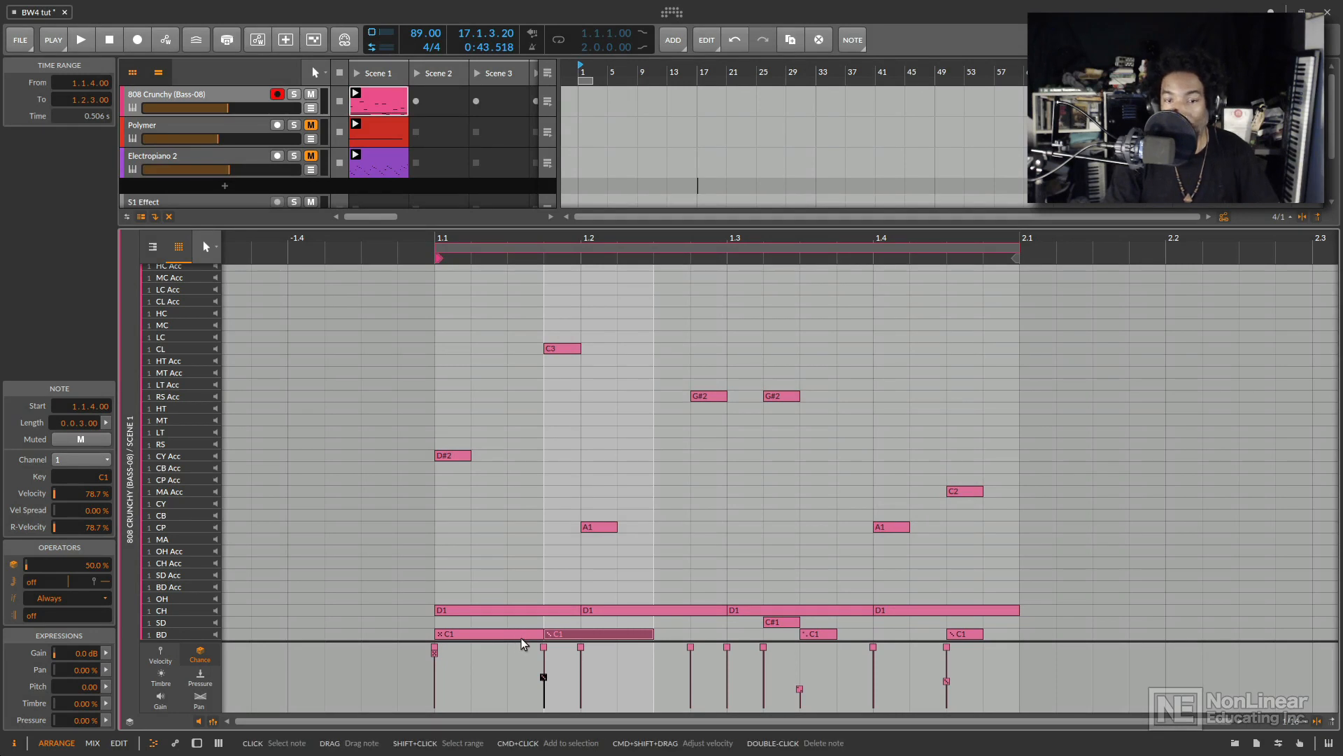